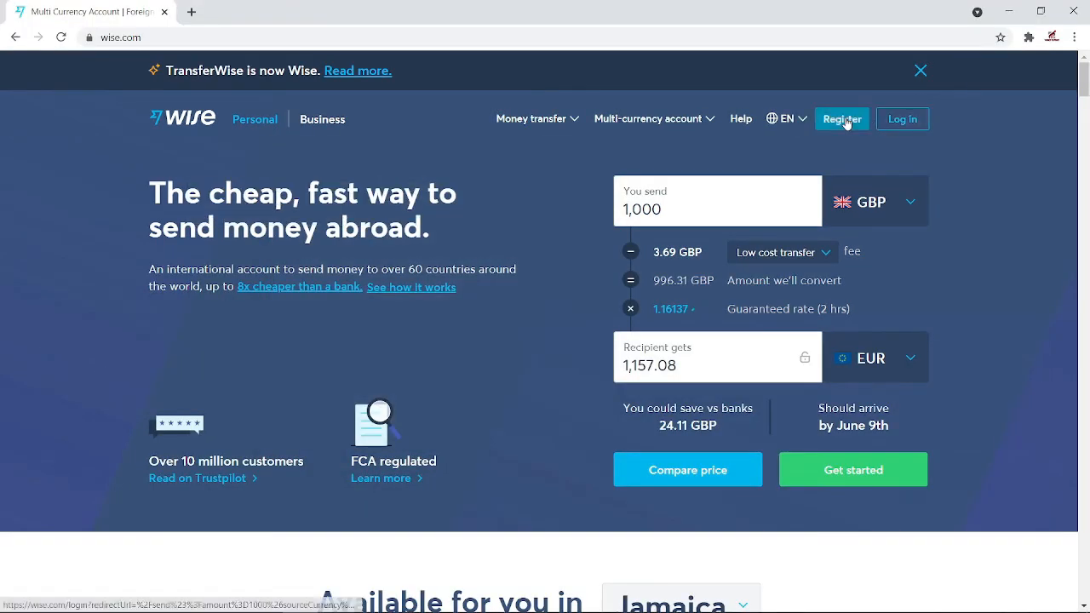
- Start signing up for a Wise account from the Wise home page
left_click(845, 120)
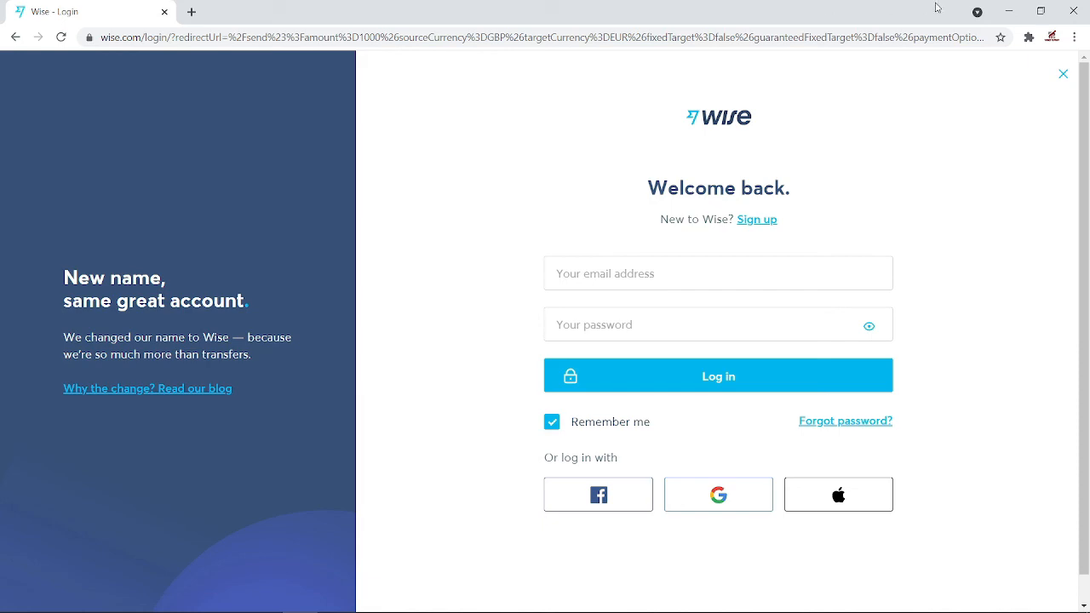
- Under Account details, expand US dollar and start getting USD account details
left_click(1007, 13)
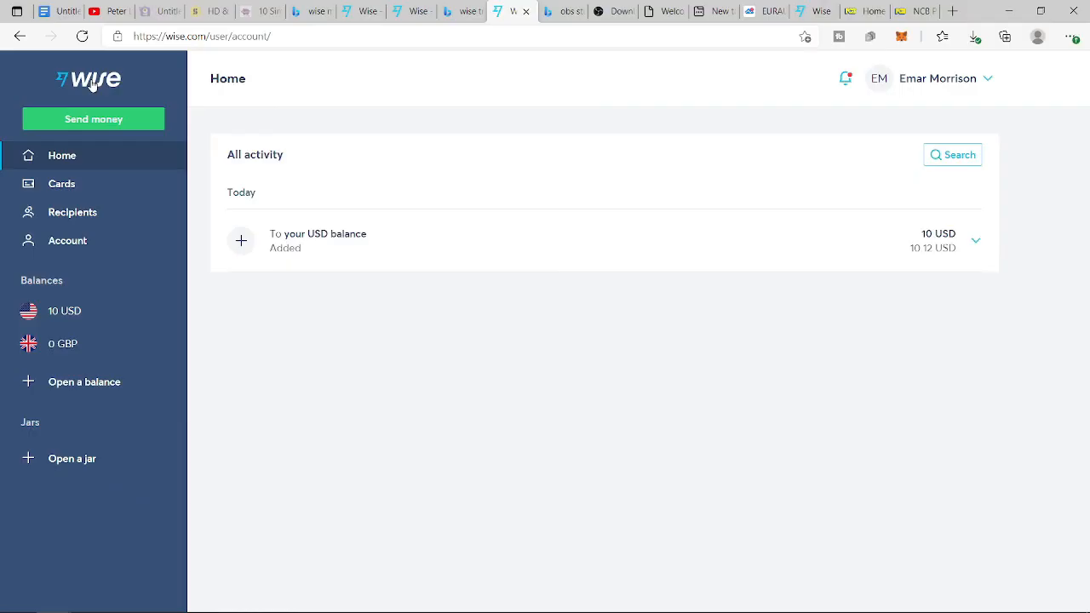
left_click(66, 244)
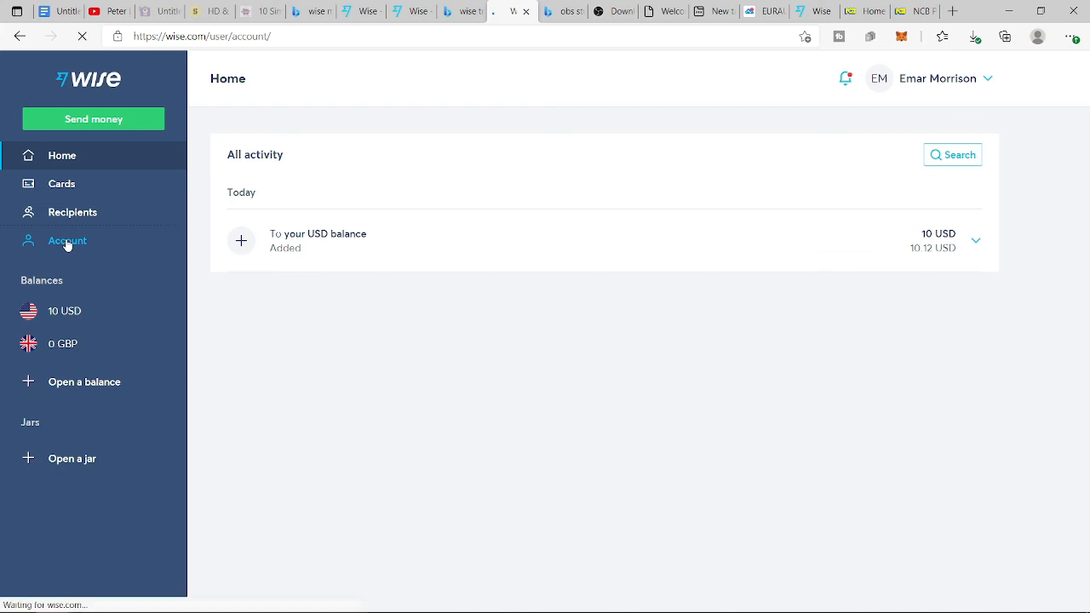
left_click(322, 341)
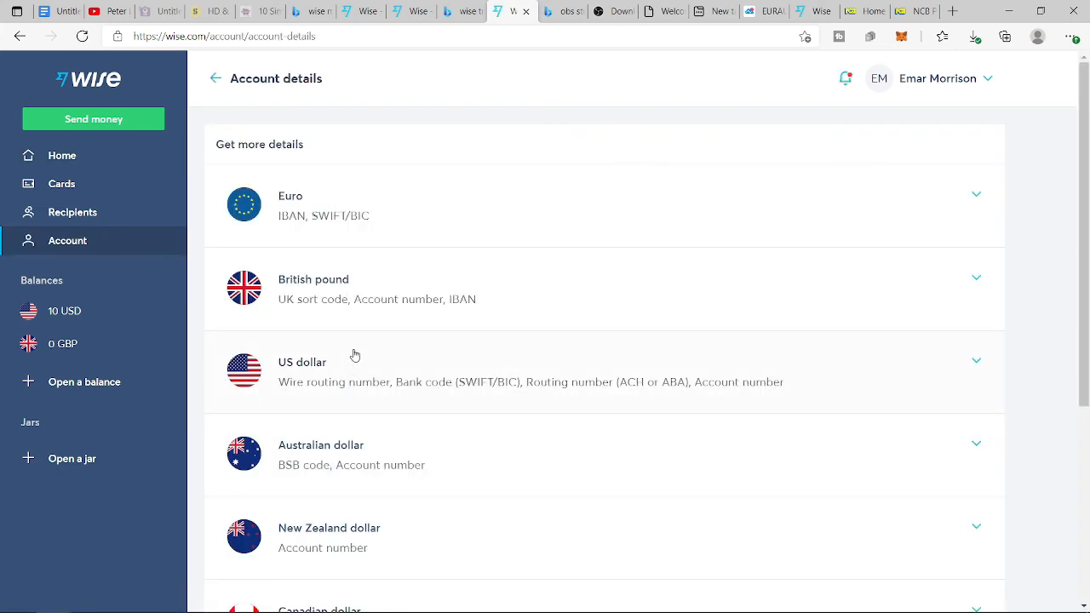
scroll(373, 388, "down", 4)
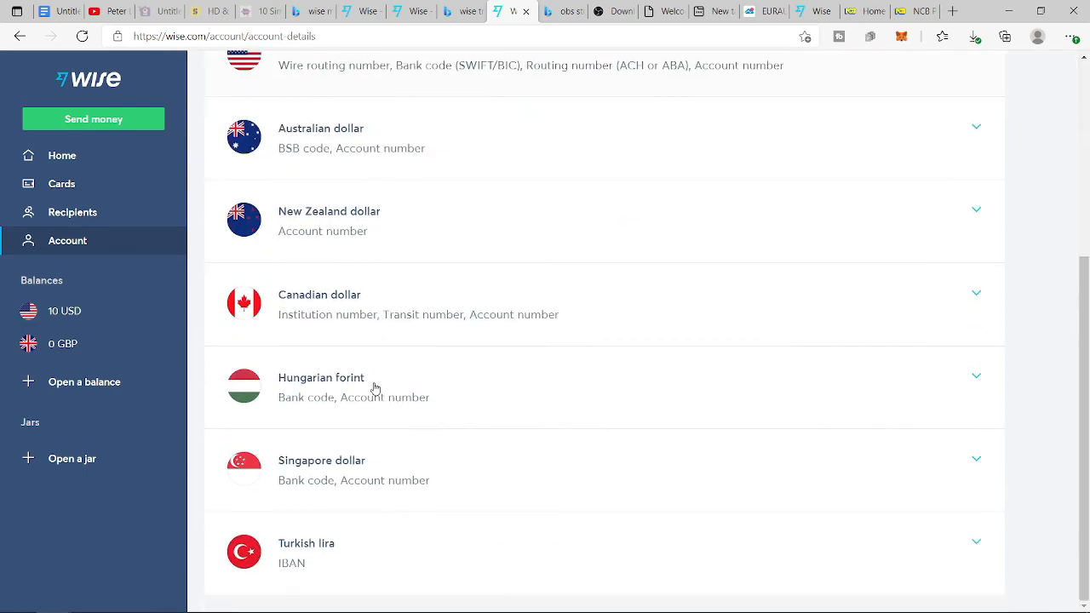
scroll(373, 387, "up", 3)
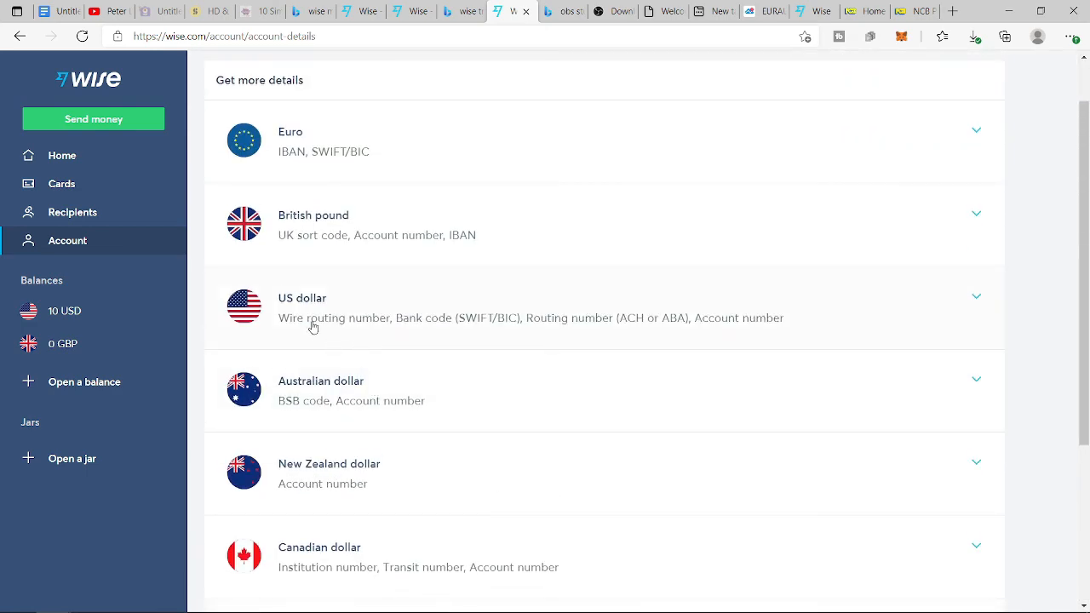
left_click(299, 313)
left_click(334, 493)
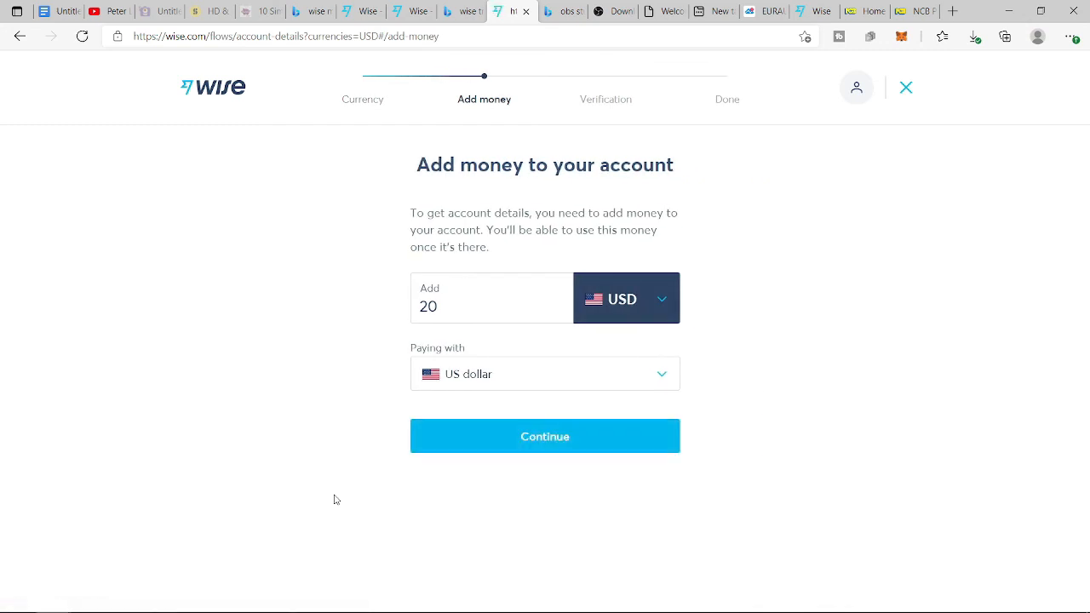
- Continue with the 20 USD top-up and choose debit card as the payment method
left_click(563, 430)
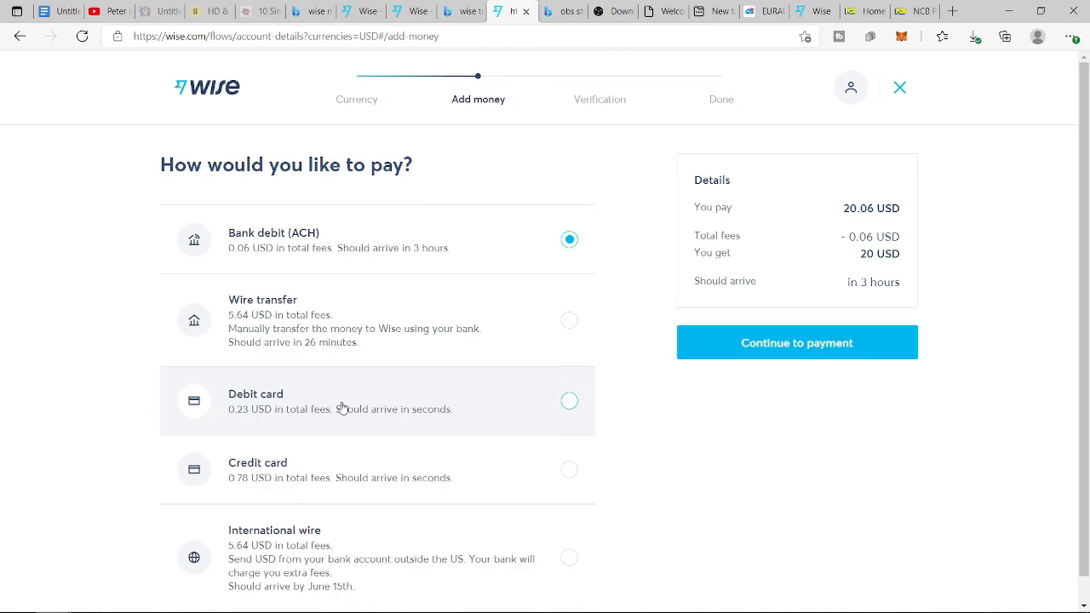
left_click(569, 402)
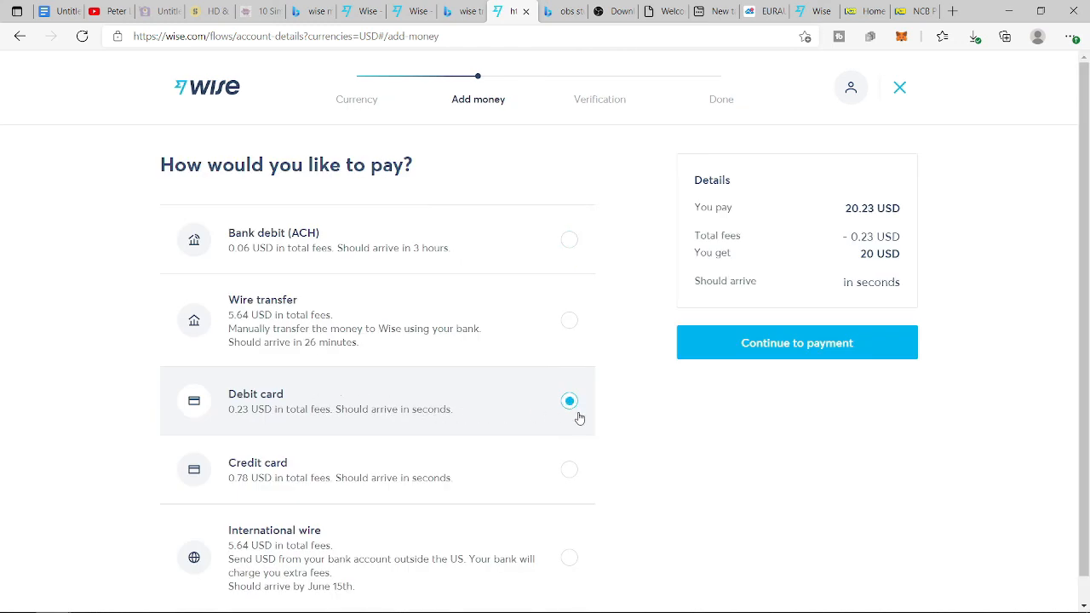
left_click(796, 356)
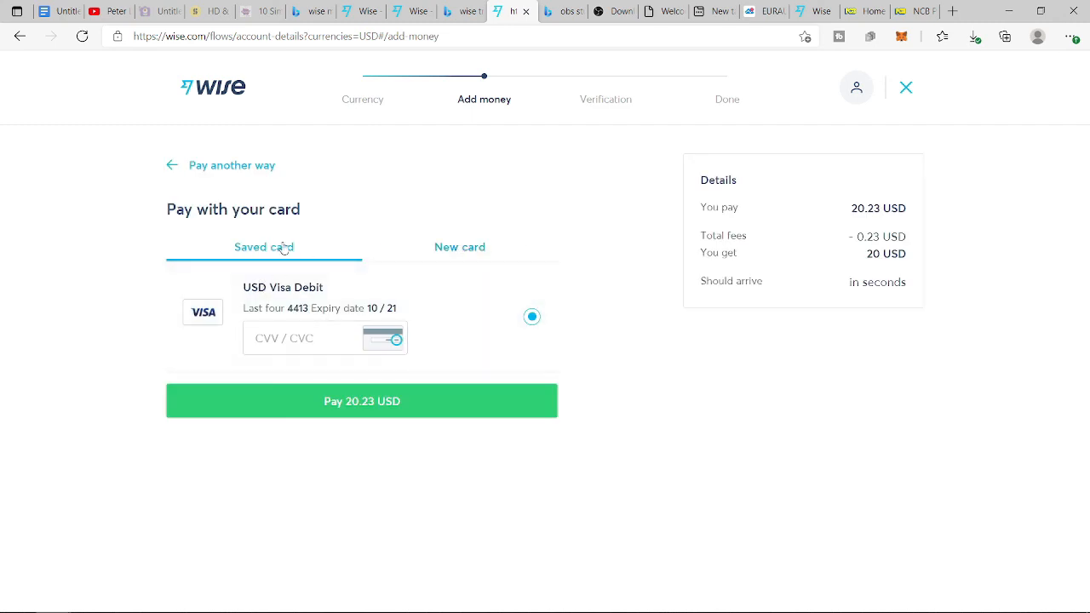
- Pay 20.23 USD with the saved Visa debit card after entering its security code
left_click(462, 253)
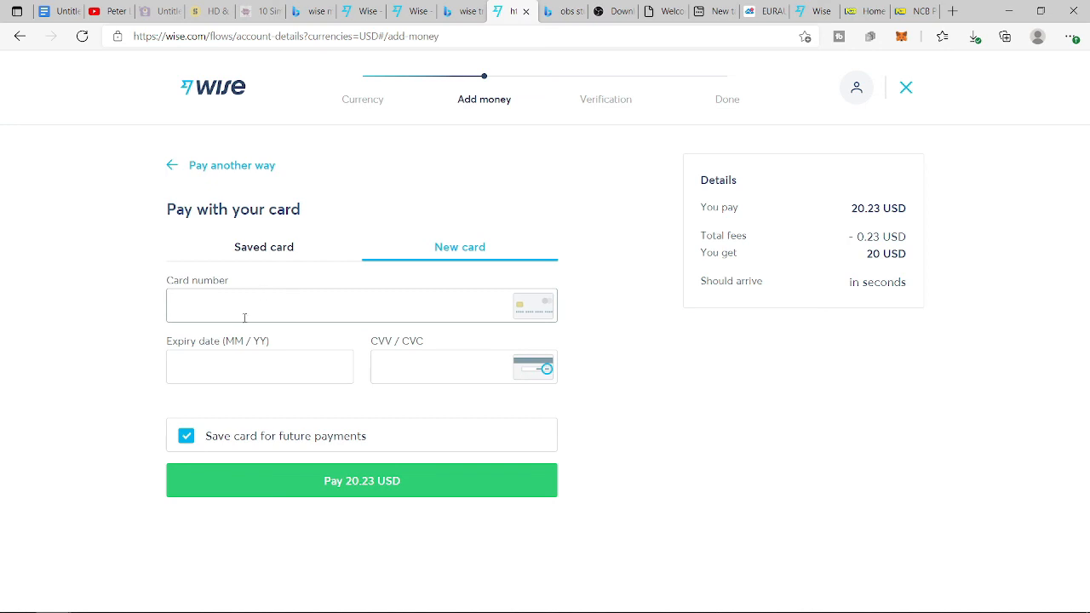
left_click(265, 248)
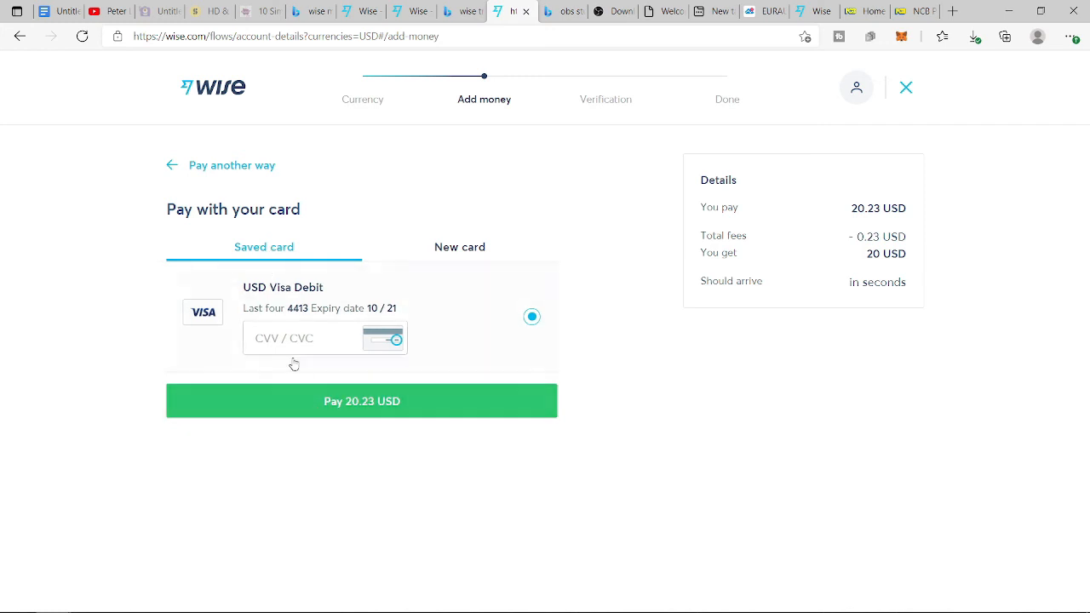
left_click(270, 339)
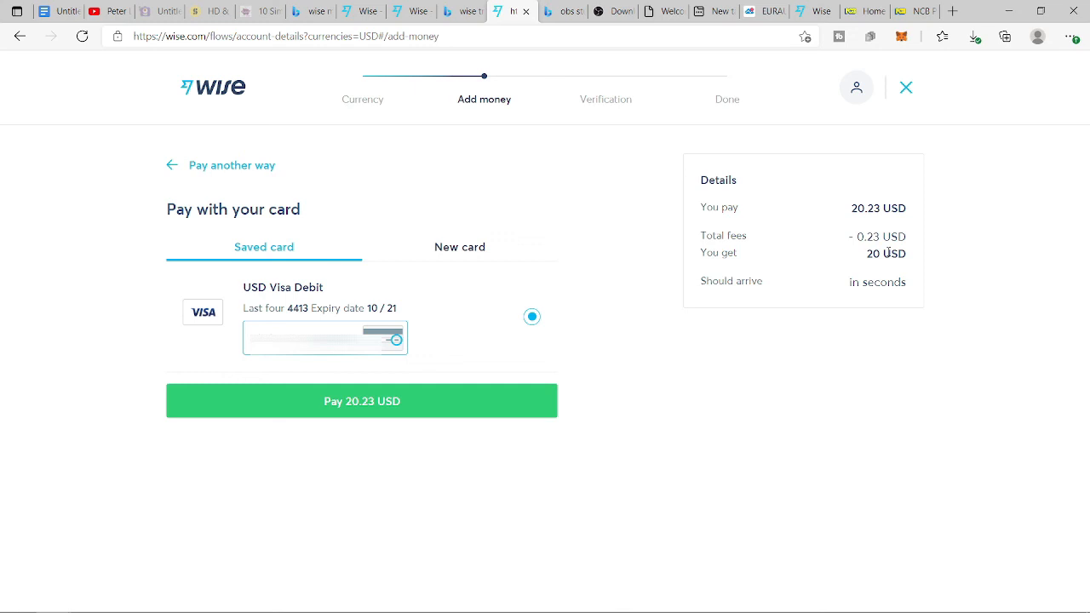
left_click(366, 412)
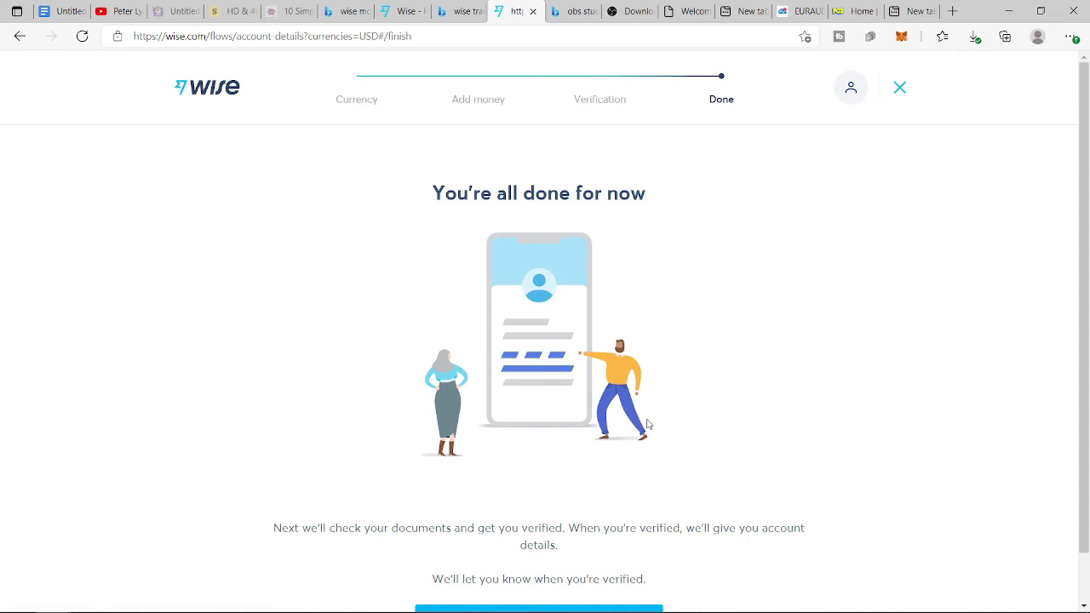
- Dismiss the all-done confirmation and return to the Wise USD balance page showing 30 USD
scroll(647, 424, "down", 1)
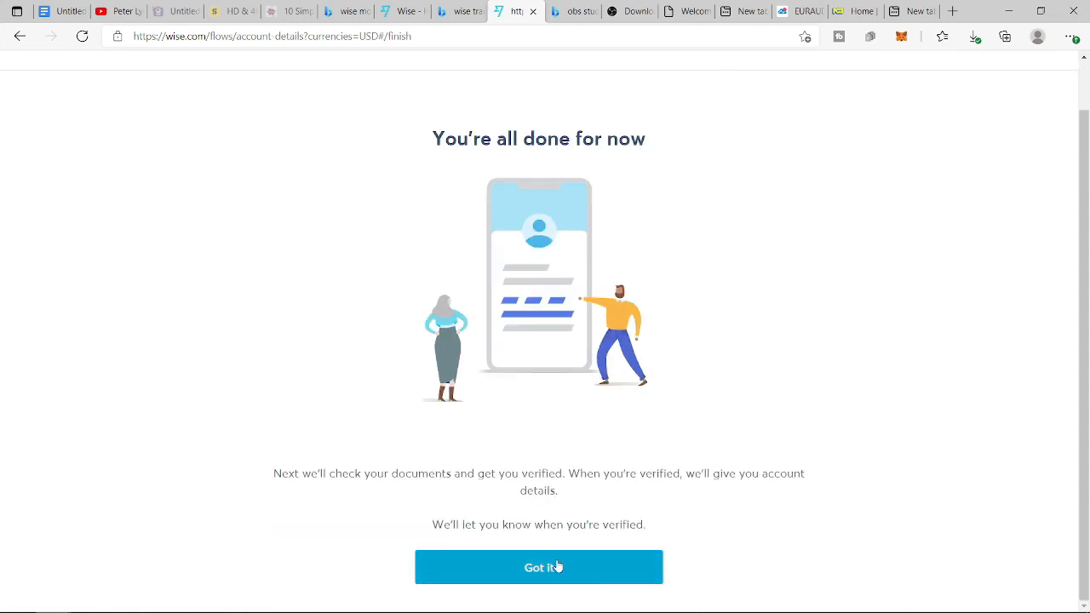
left_click(550, 567)
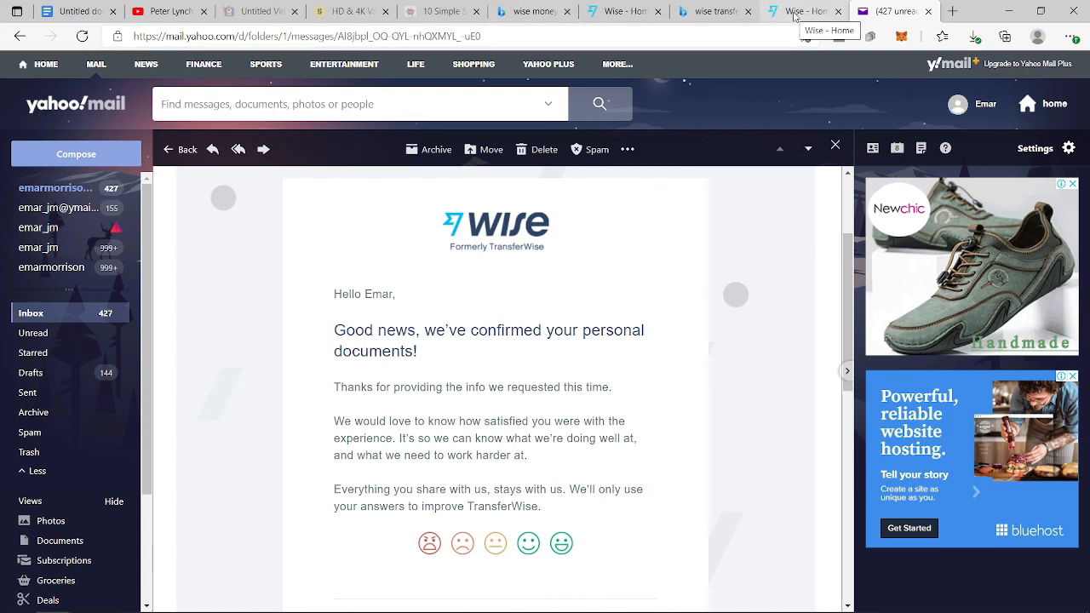
left_click(794, 12)
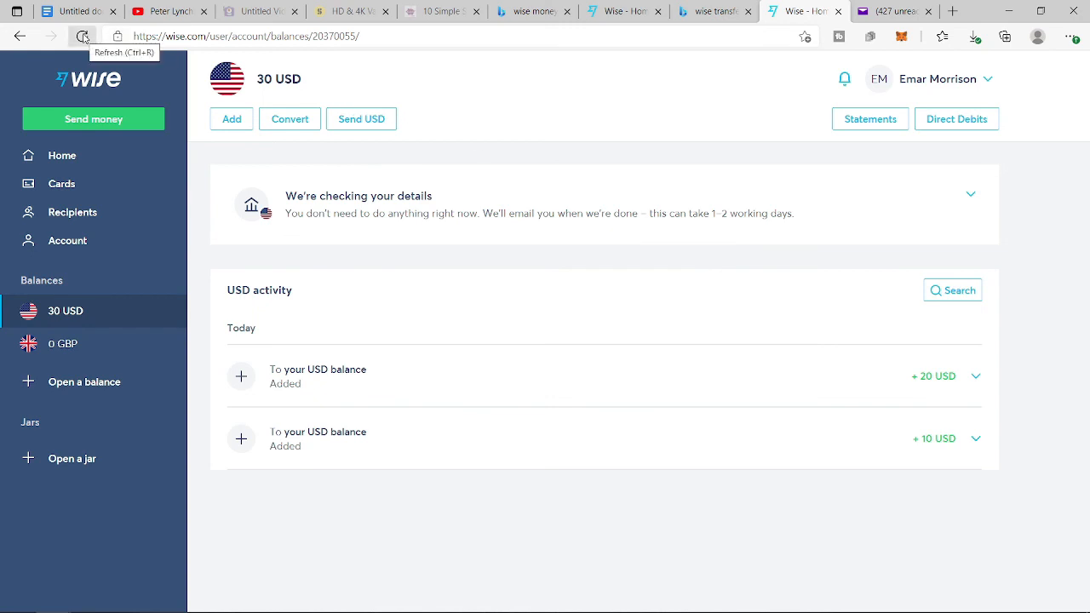
- Refresh the USD balance page, reveal the full USD account details and select the routing number
left_click(82, 36)
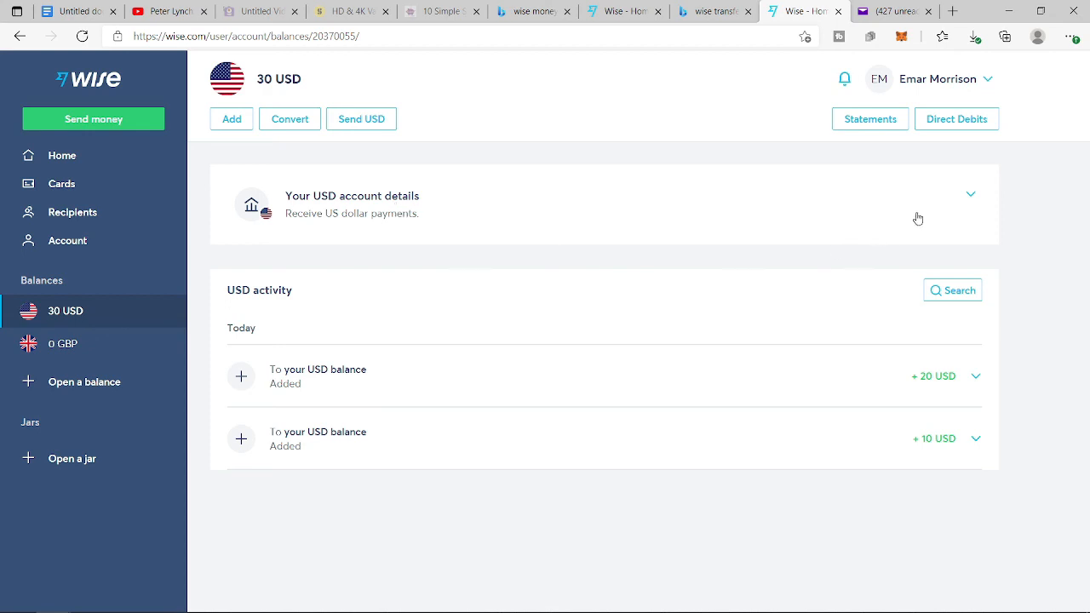
left_click(971, 196)
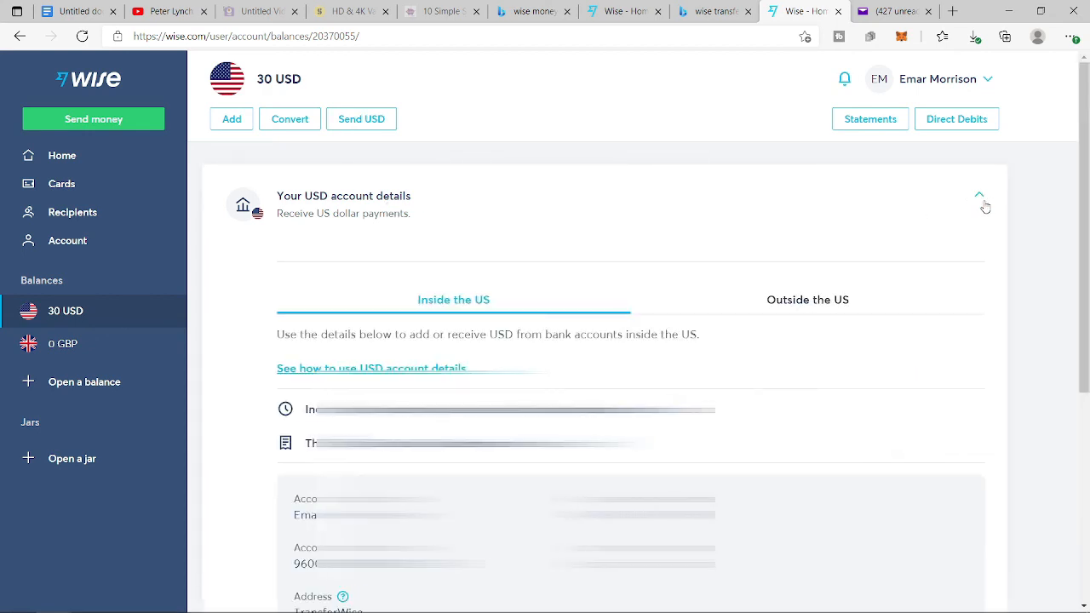
scroll(980, 201, "down", 2)
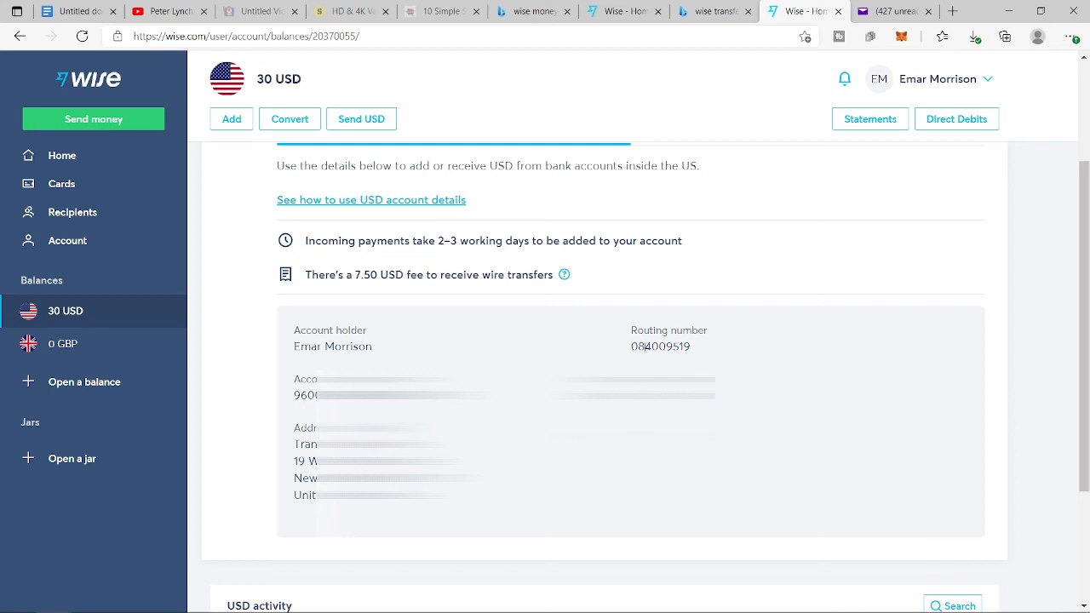
left_click_drag(630, 347, 681, 355)
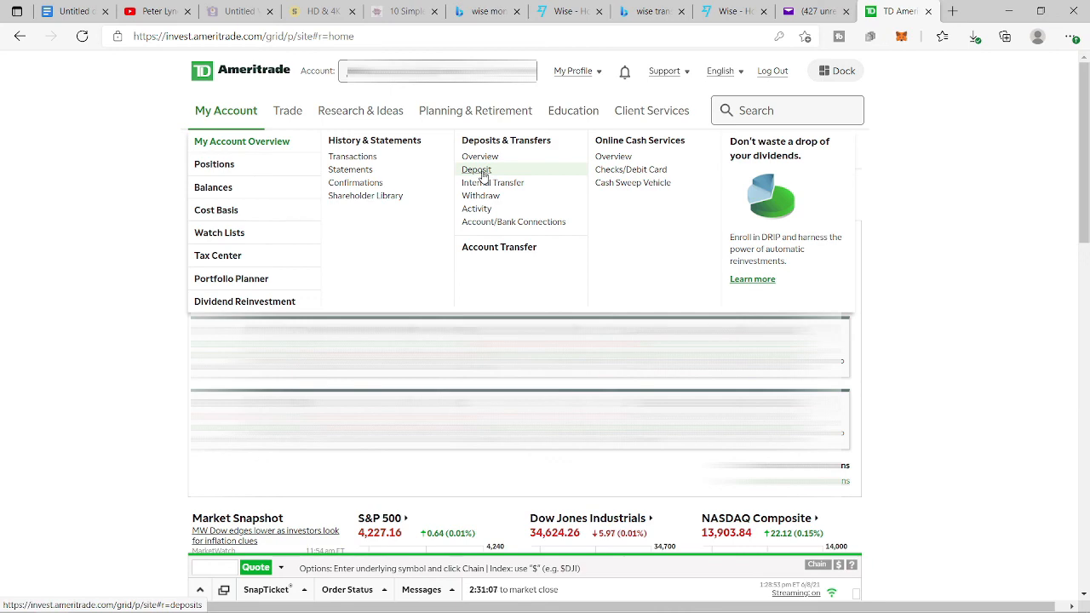
- Link the Wise checking account as a new ACH bank connection with routing number and nickname
left_click(481, 171)
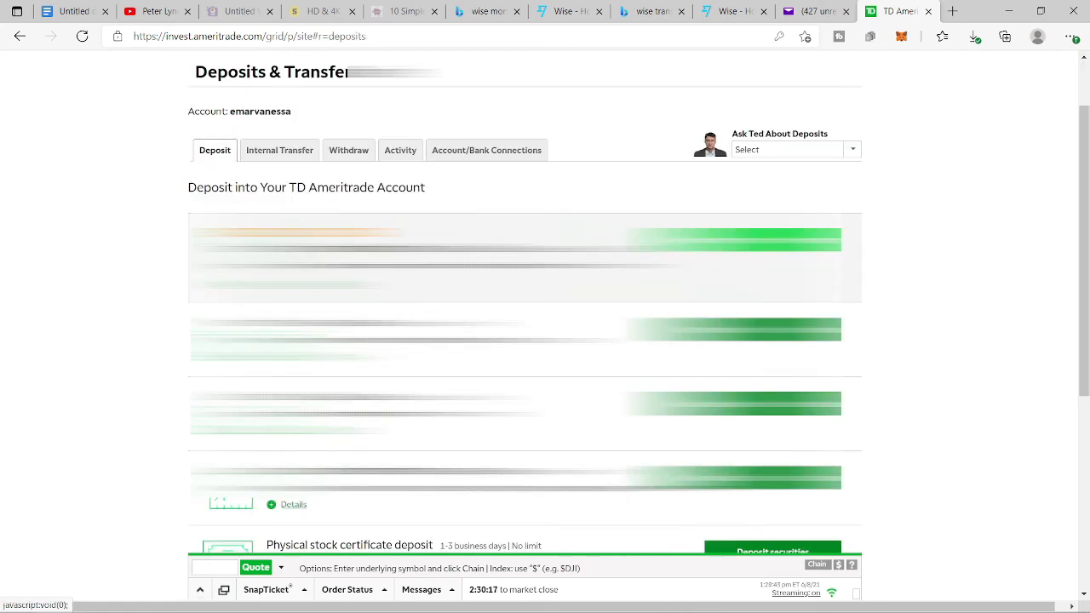
left_click(802, 242)
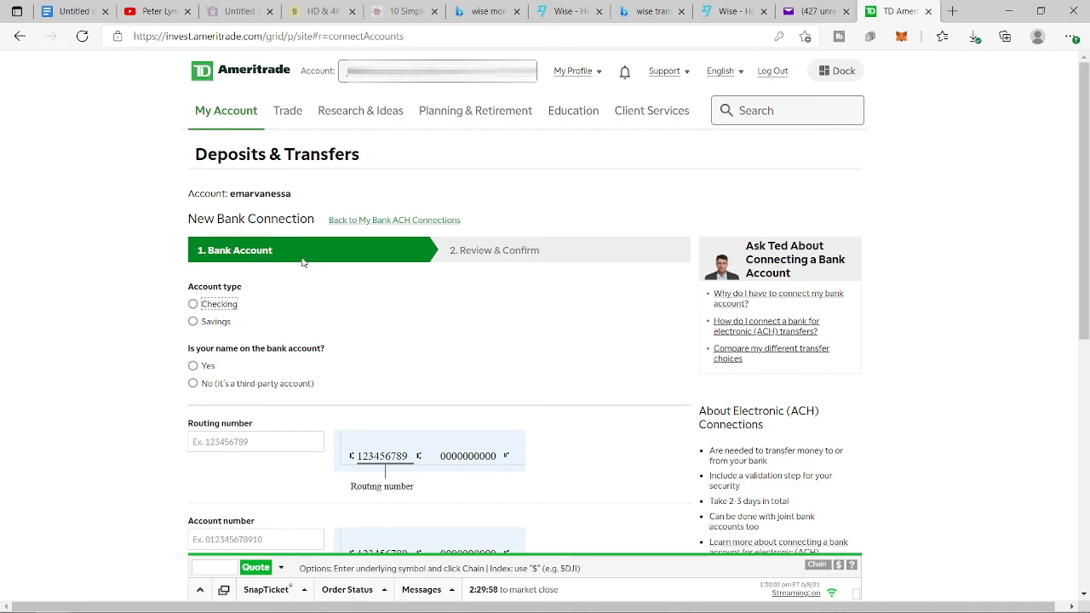
left_click(223, 304)
scroll(223, 464, "down", 2)
left_click(229, 276)
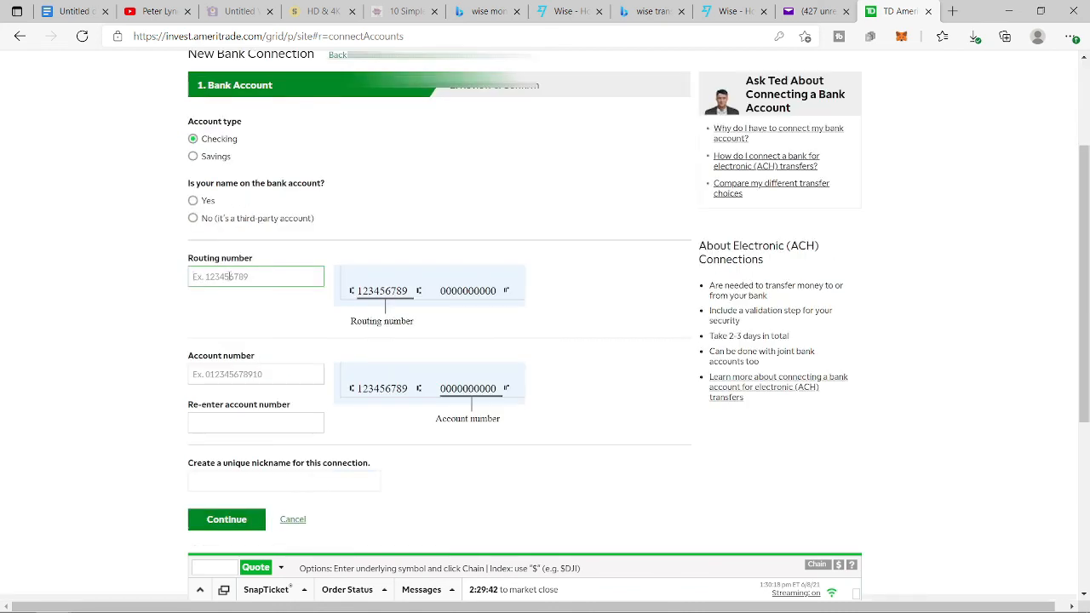
left_click(266, 483)
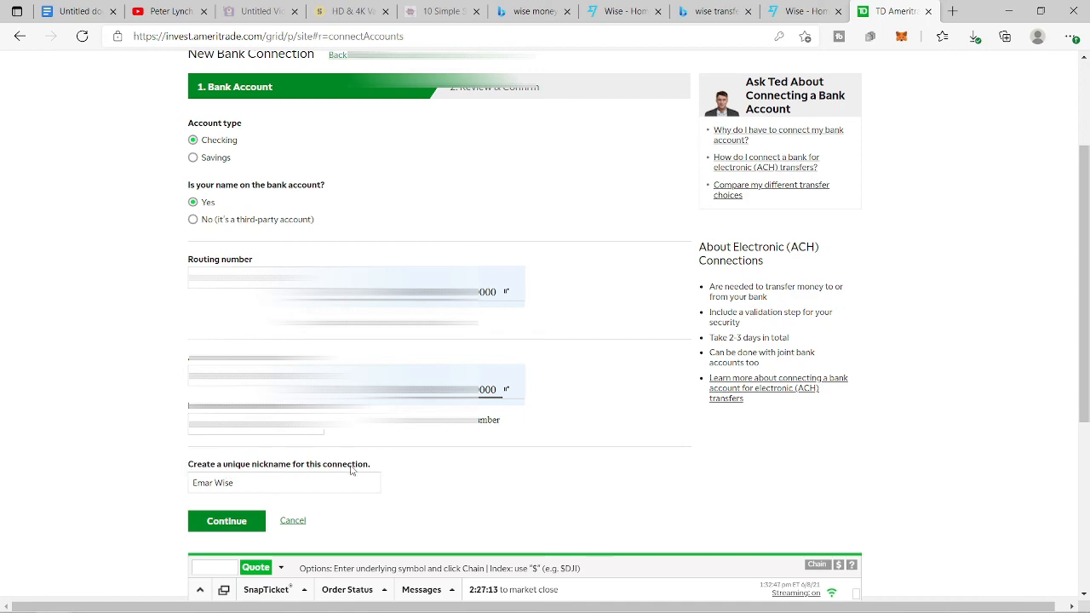
left_click(217, 521)
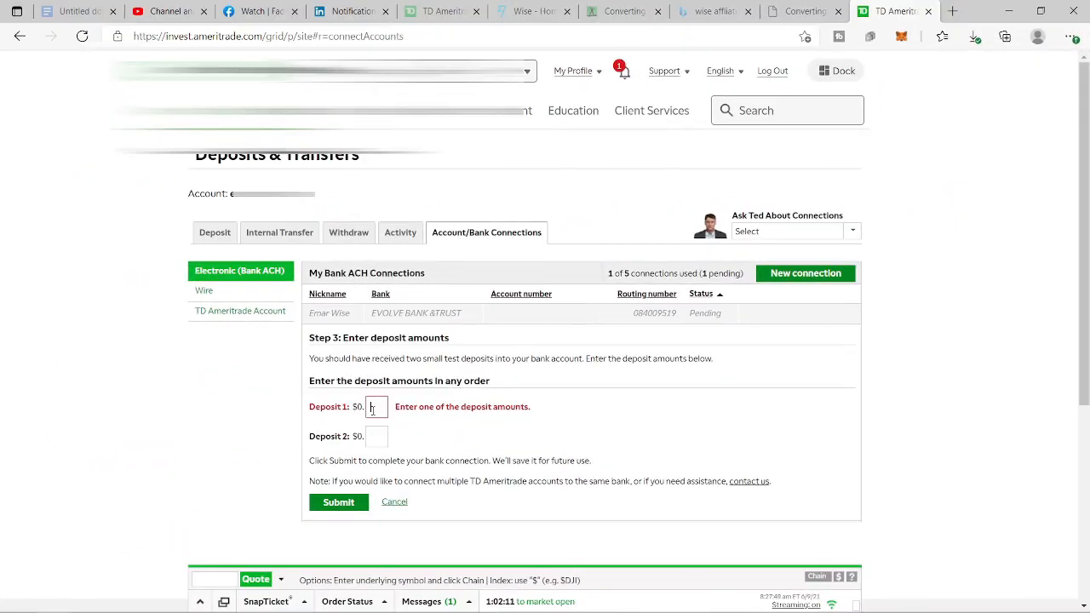
- Verify the Wise connection by submitting the $0.35 and $0.22 test deposit amounts
left_click(372, 409)
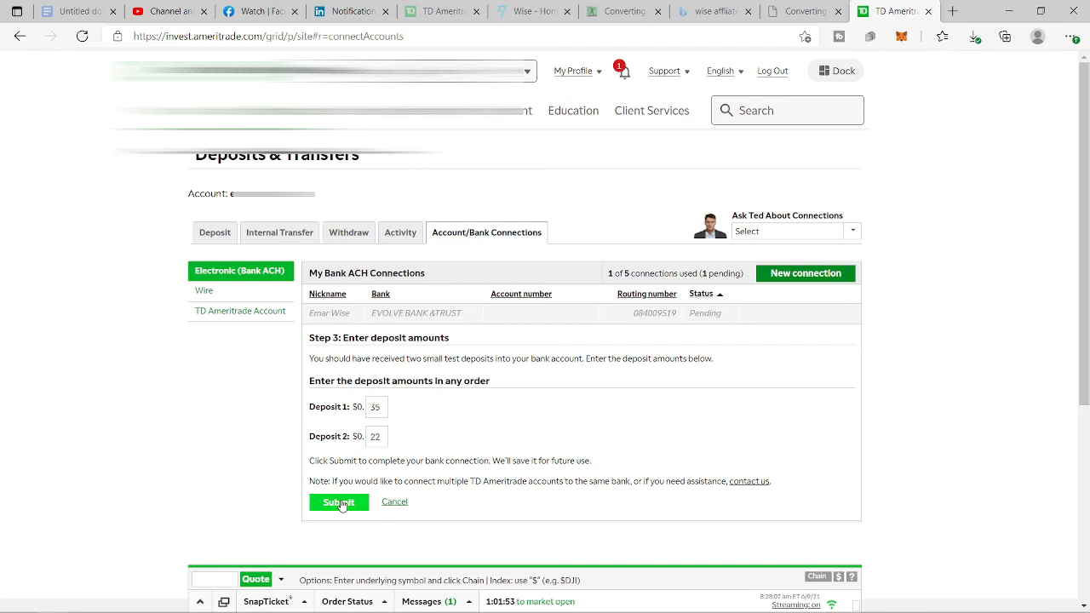
left_click(339, 502)
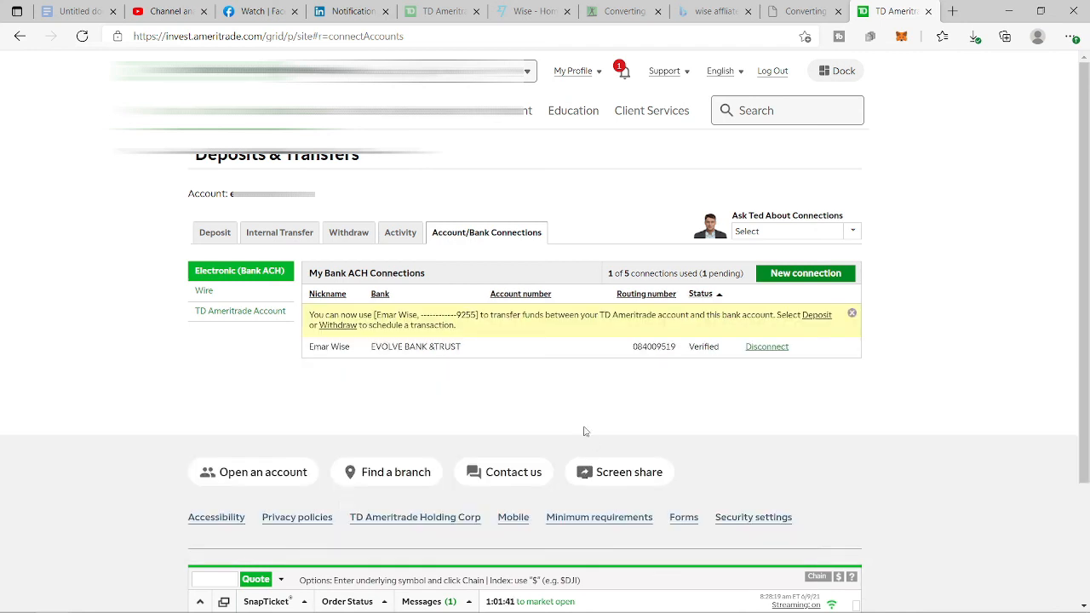
left_click(216, 234)
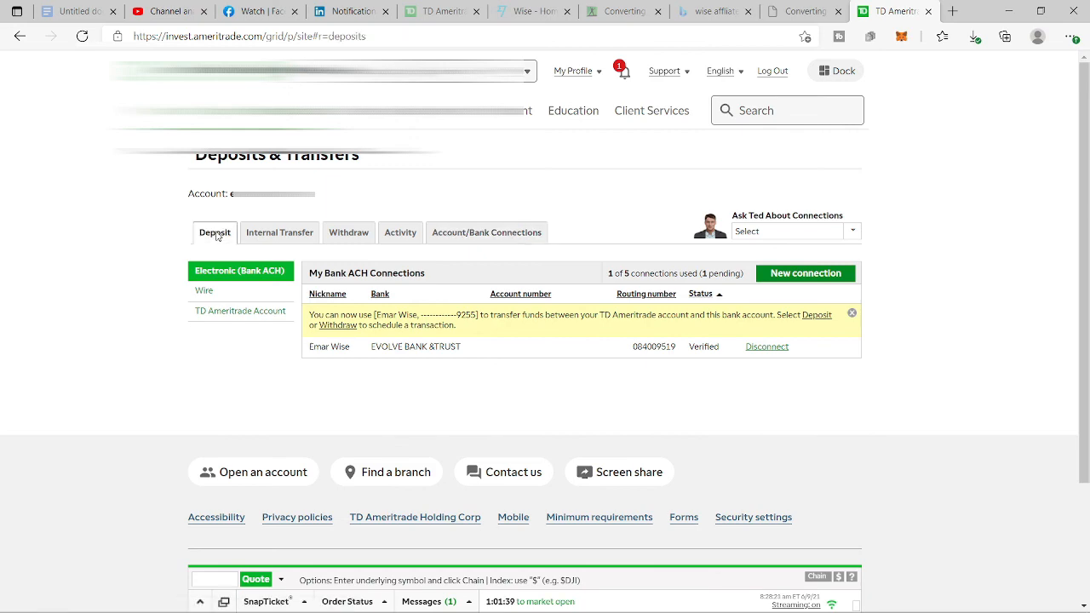
- Start a bank transfer from the Wise connection with an amount of 20
scroll(779, 204, "down", 2)
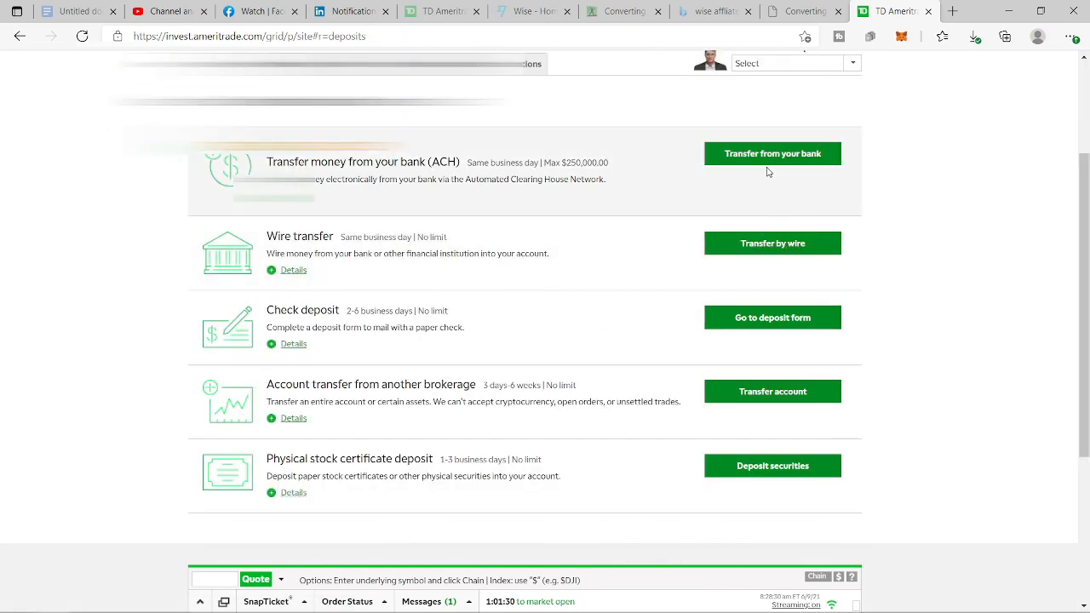
left_click(771, 157)
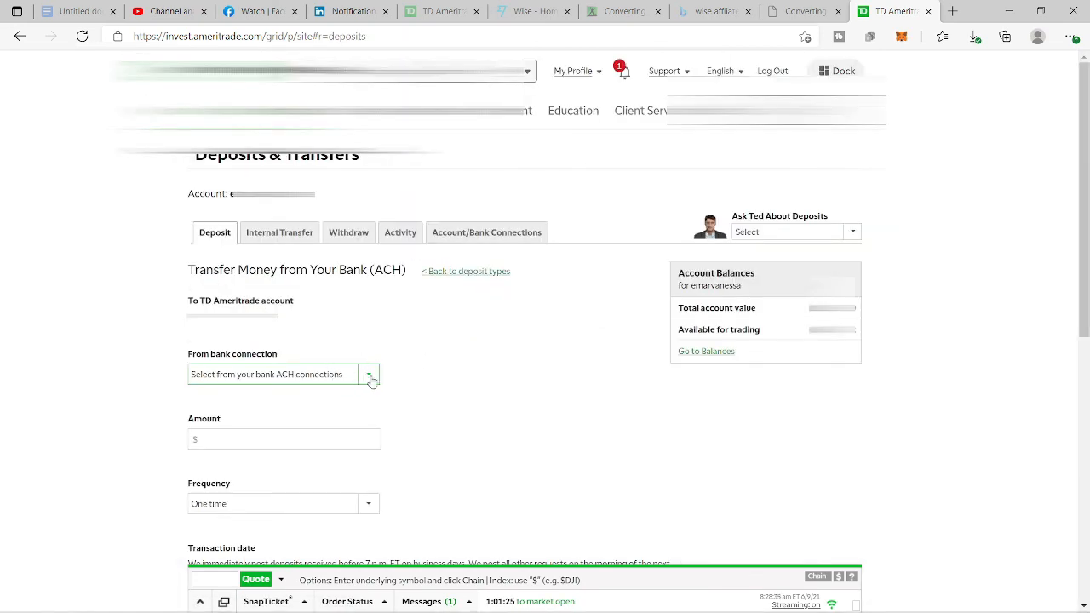
left_click(368, 375)
left_click(237, 430)
left_click(232, 443)
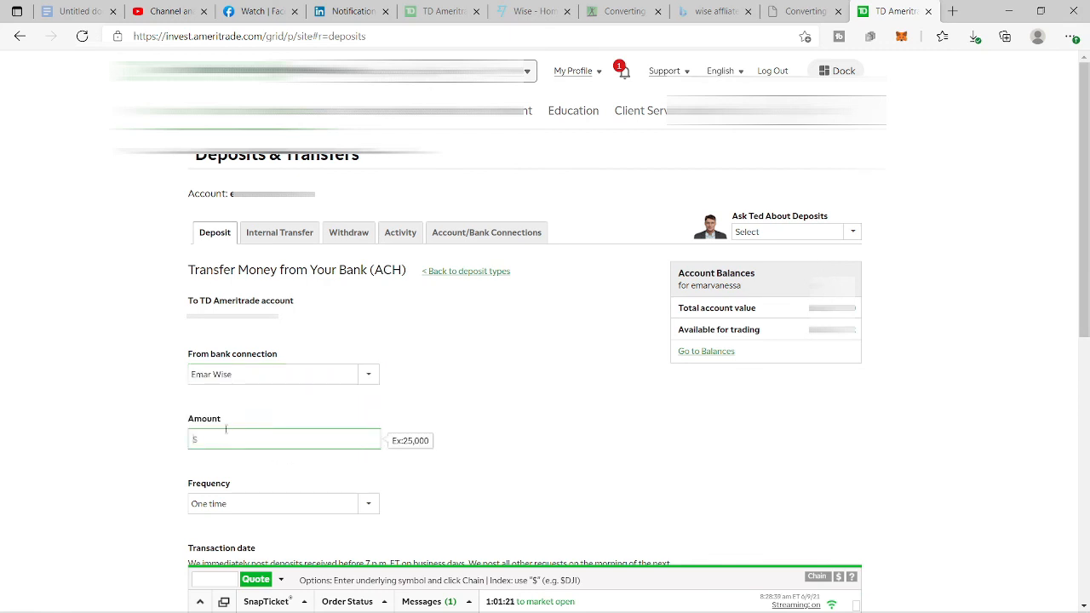
type("20")
- Keep the one-time frequency, submit, and refresh Activity to see the $20.00 deposit
scroll(316, 377, "down", 2)
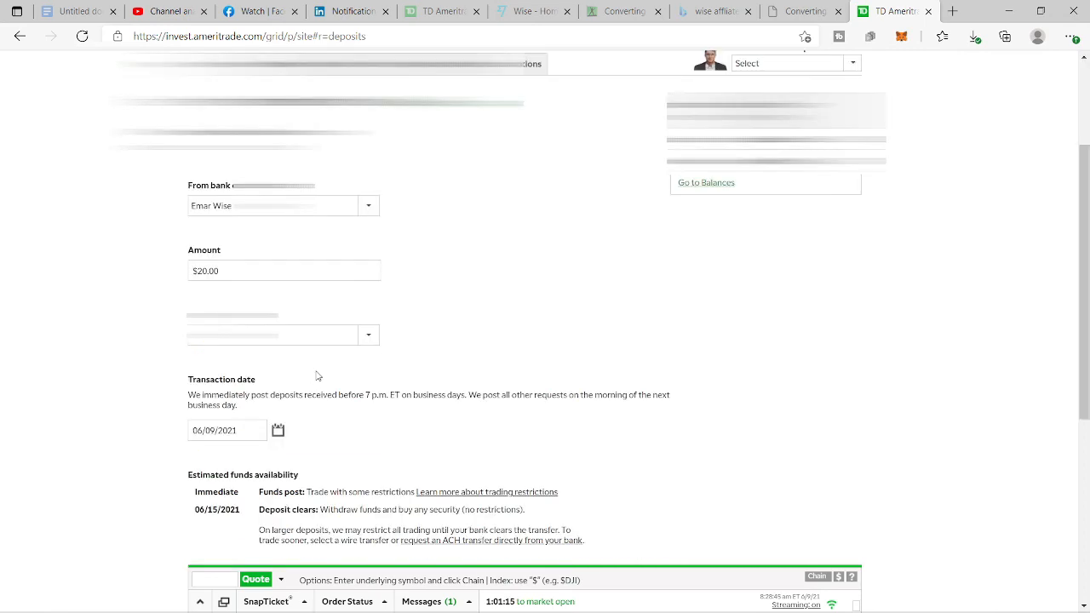
left_click(369, 335)
left_click(369, 334)
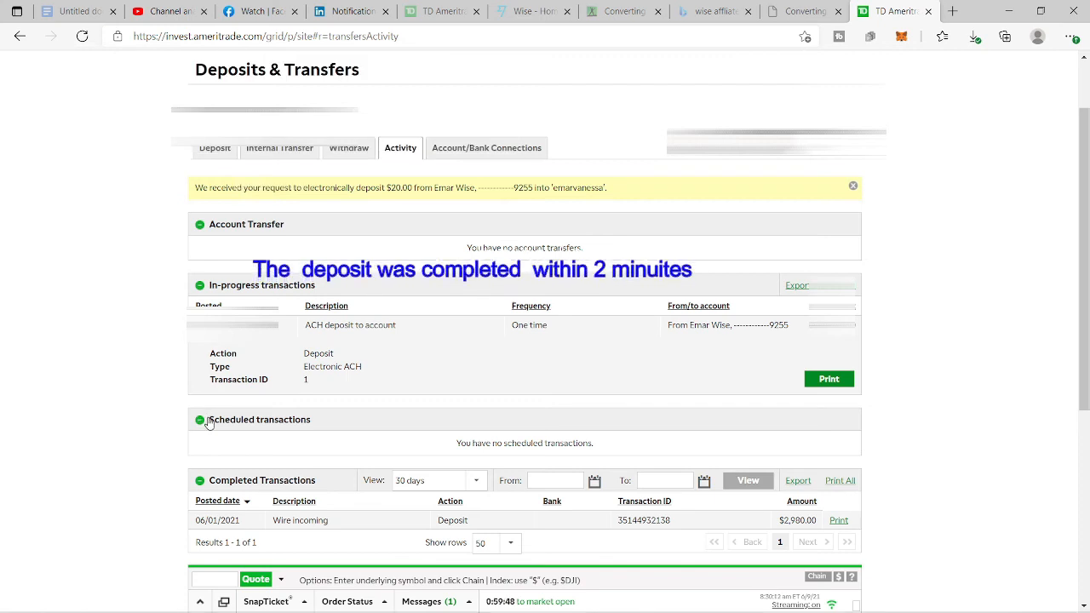
scroll(211, 434, "down", 2)
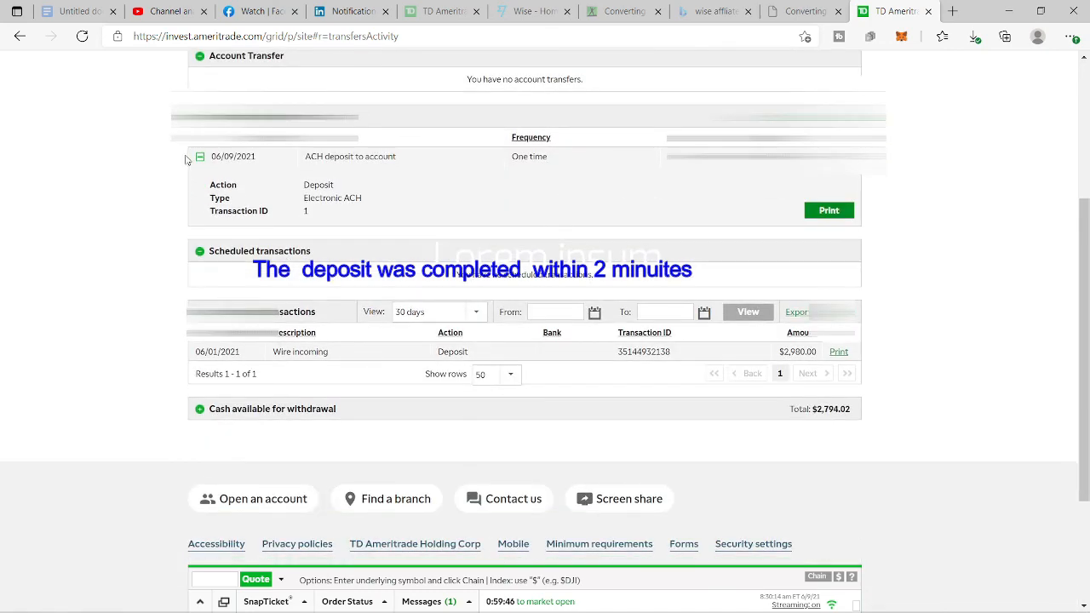
left_click(83, 37)
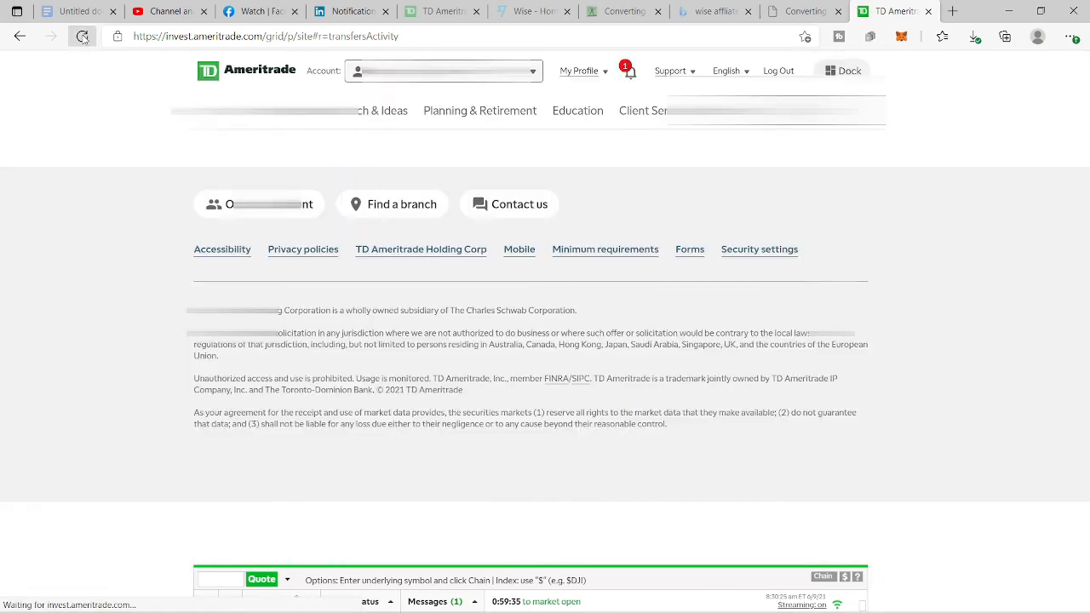